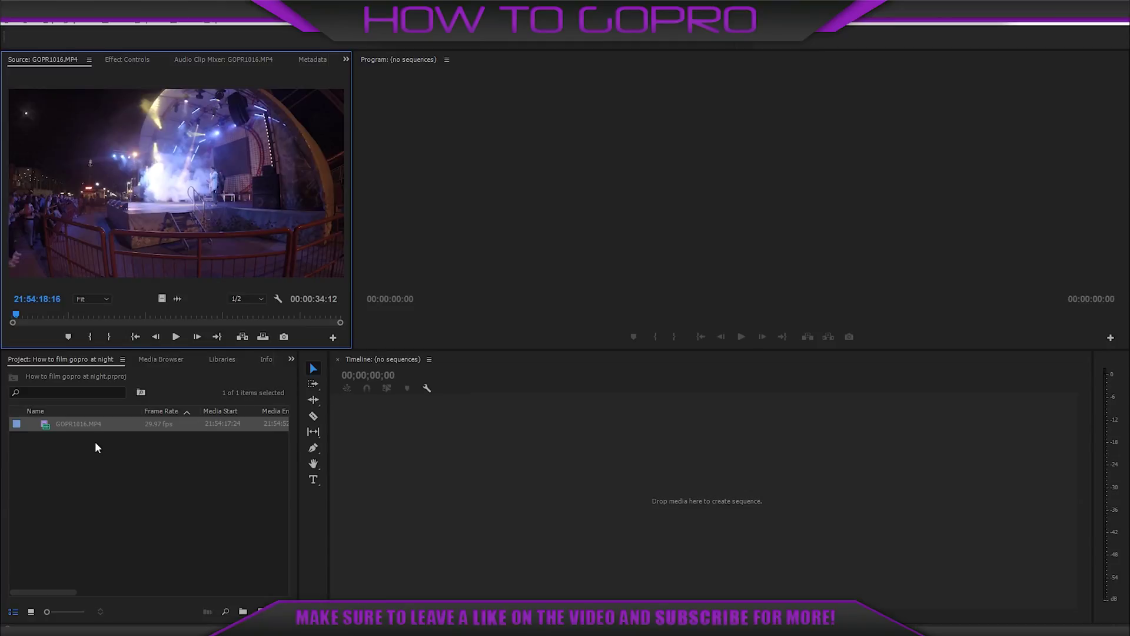
# - Build a GOPR1016 sequence from the concert clip, mute A1, and ripple-trim the opening second
pyautogui.moveTo(47, 423)
pyautogui.mouseDown()
pyautogui.moveTo(415, 451)
pyautogui.moveTo(421, 462)
pyautogui.mouseUp()
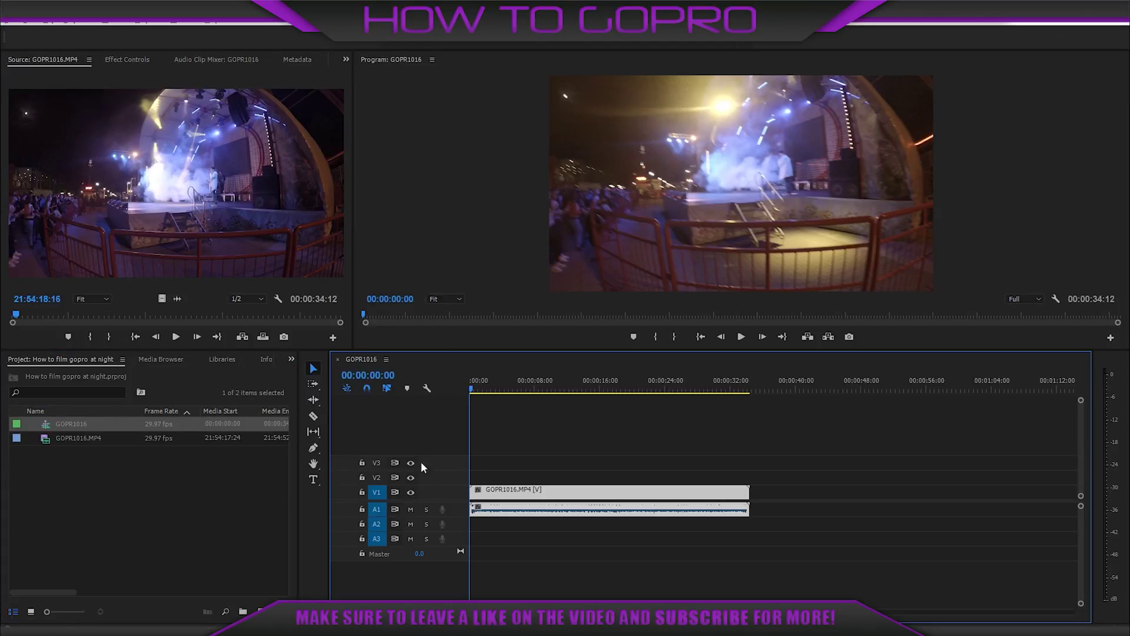
pyautogui.click(411, 509)
pyautogui.moveTo(472, 389); pyautogui.dragTo(484, 394)
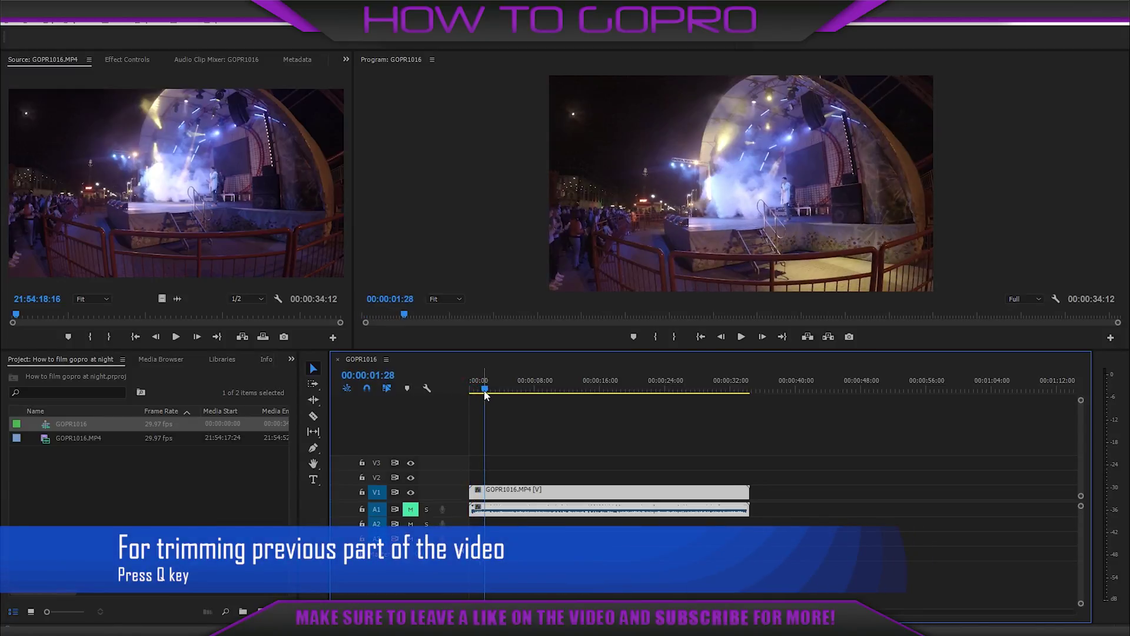
pyautogui.press('q')
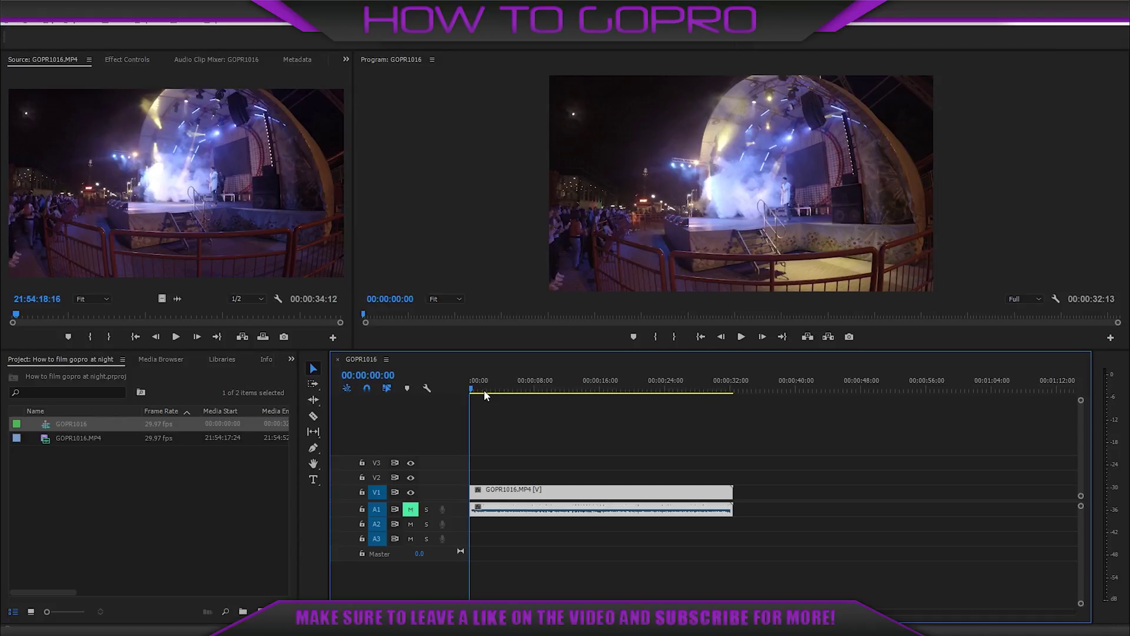
# - Search effects for 'neat' and apply Neat Video's Reduce noise to the V1 concert clip
pyautogui.click(291, 359)
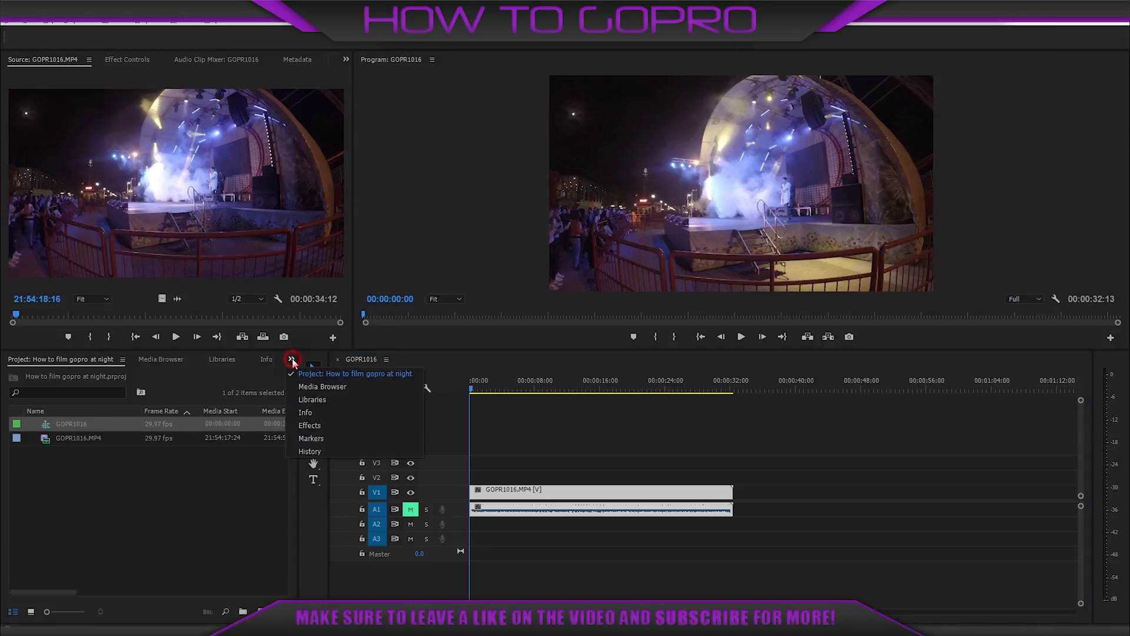
pyautogui.click(316, 425)
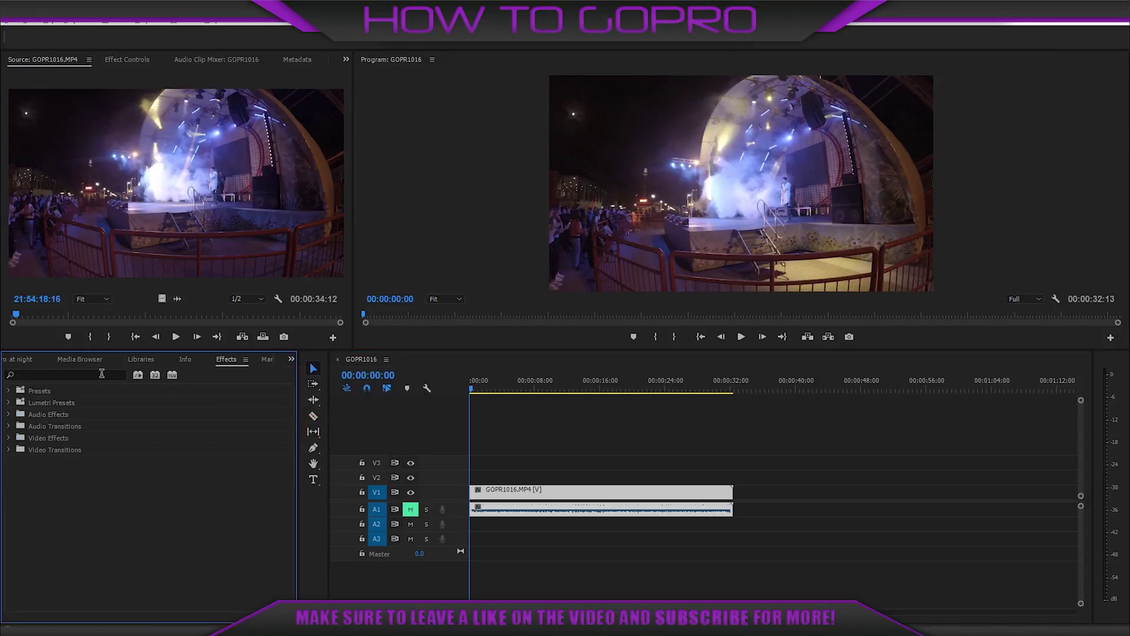
pyautogui.click(94, 377)
pyautogui.write('neat')
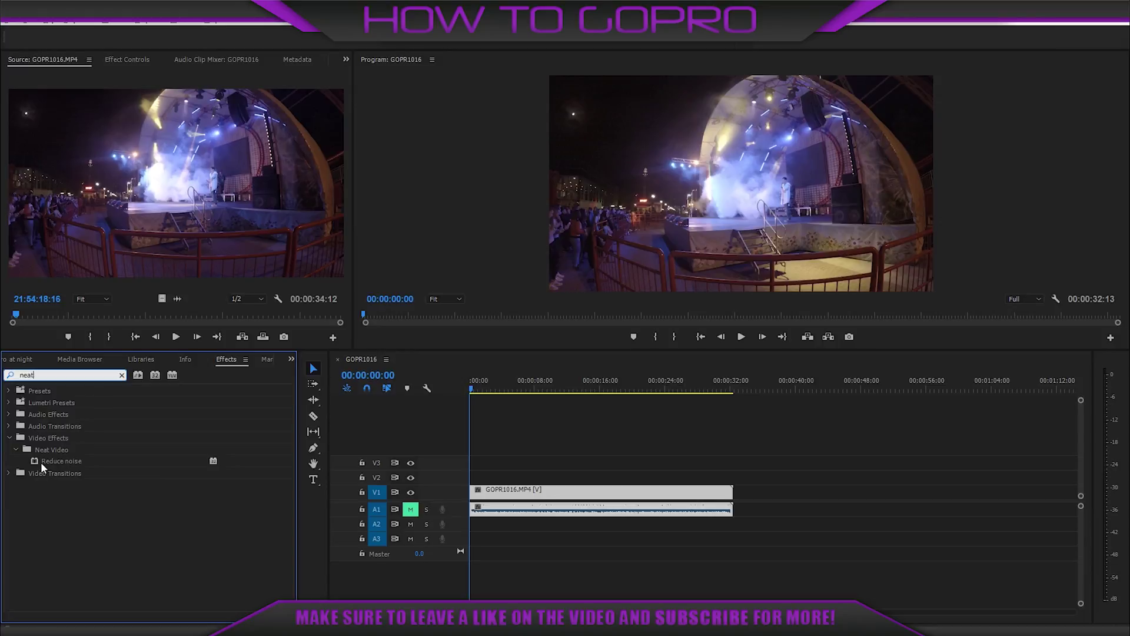
pyautogui.moveTo(35, 461); pyautogui.dragTo(514, 496)
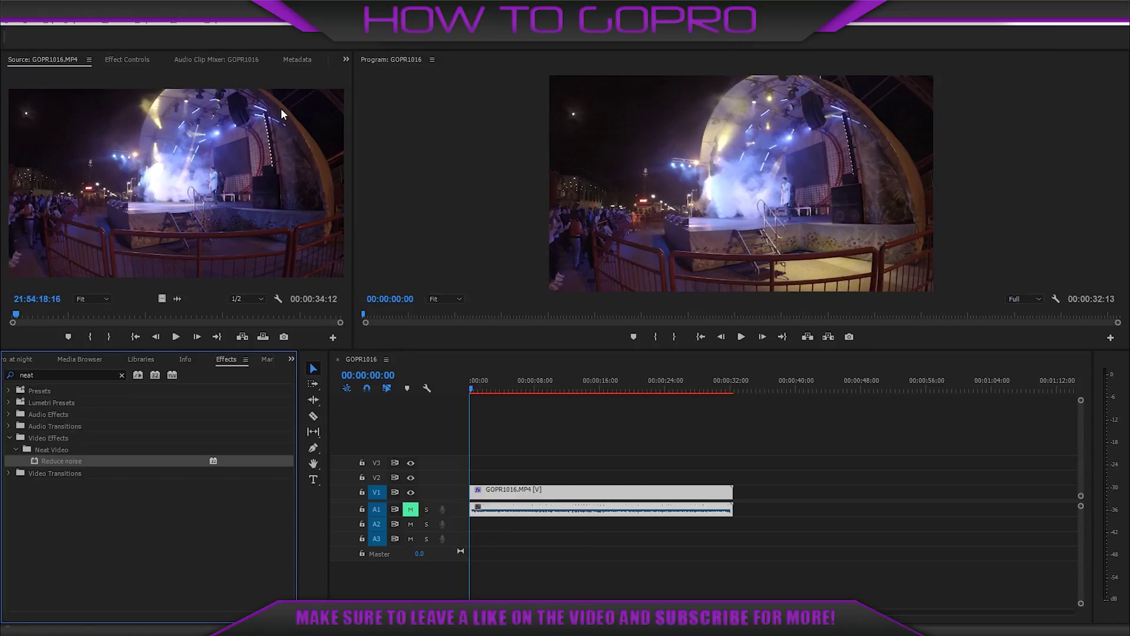
pyautogui.click(127, 60)
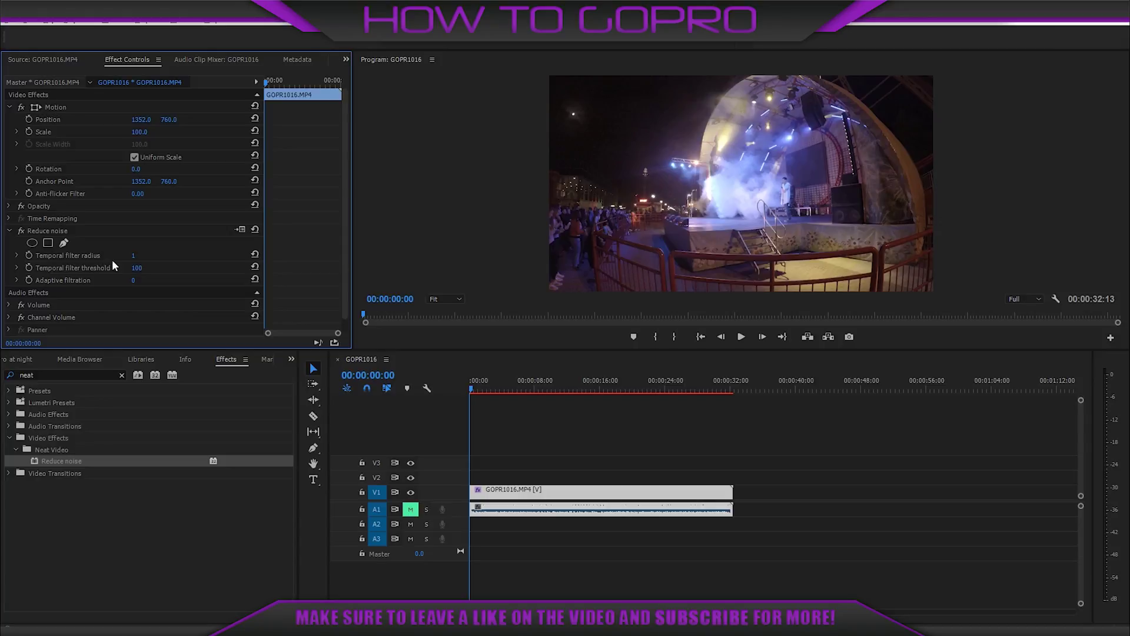
# - Change Reduce noise's Temporal filter radius from 1 to 5 and preview around ten seconds
pyautogui.click(134, 255)
pyautogui.click(476, 390)
pyautogui.moveTo(476, 390); pyautogui.dragTo(641, 398)
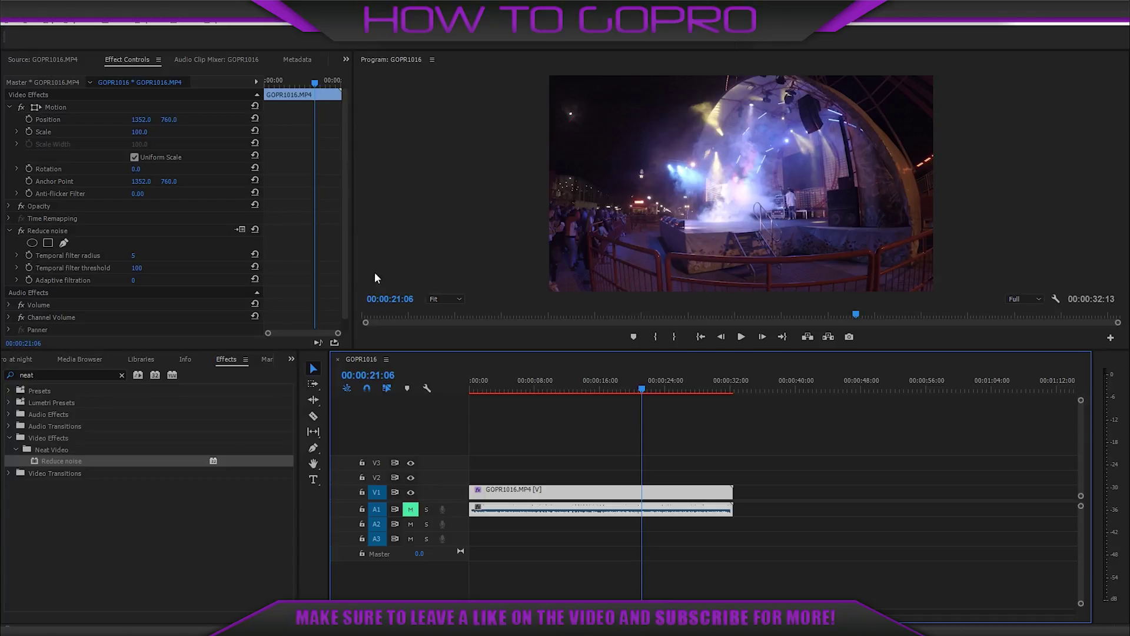
# - Auto-profile the noise in Neat Video, fitting the sample box over dark night sky
pyautogui.click(241, 230)
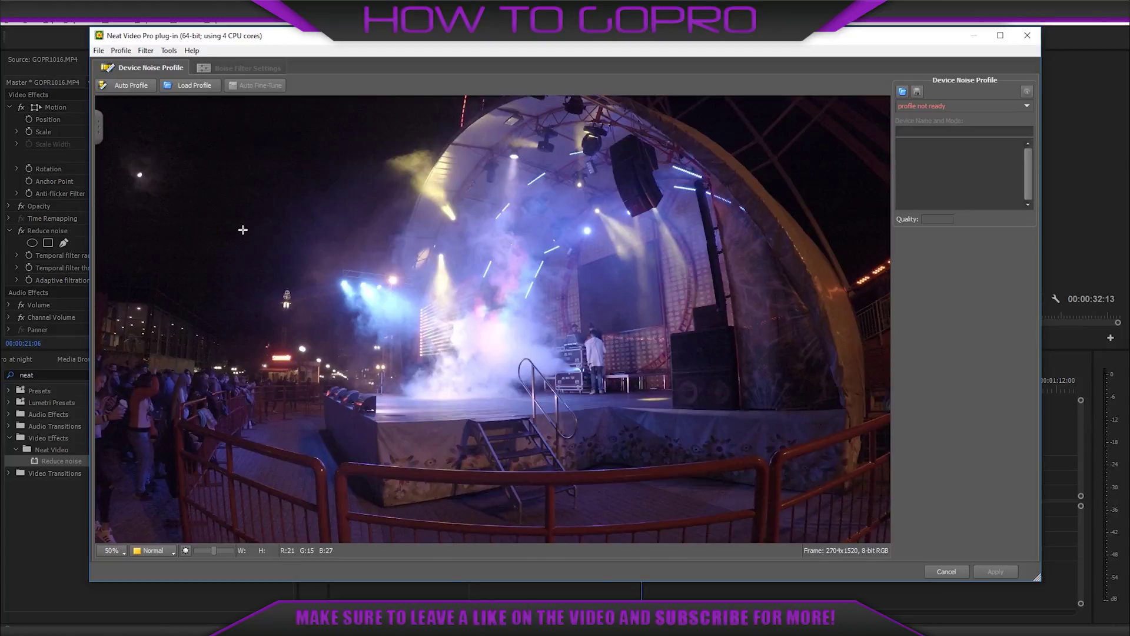
pyautogui.click(136, 85)
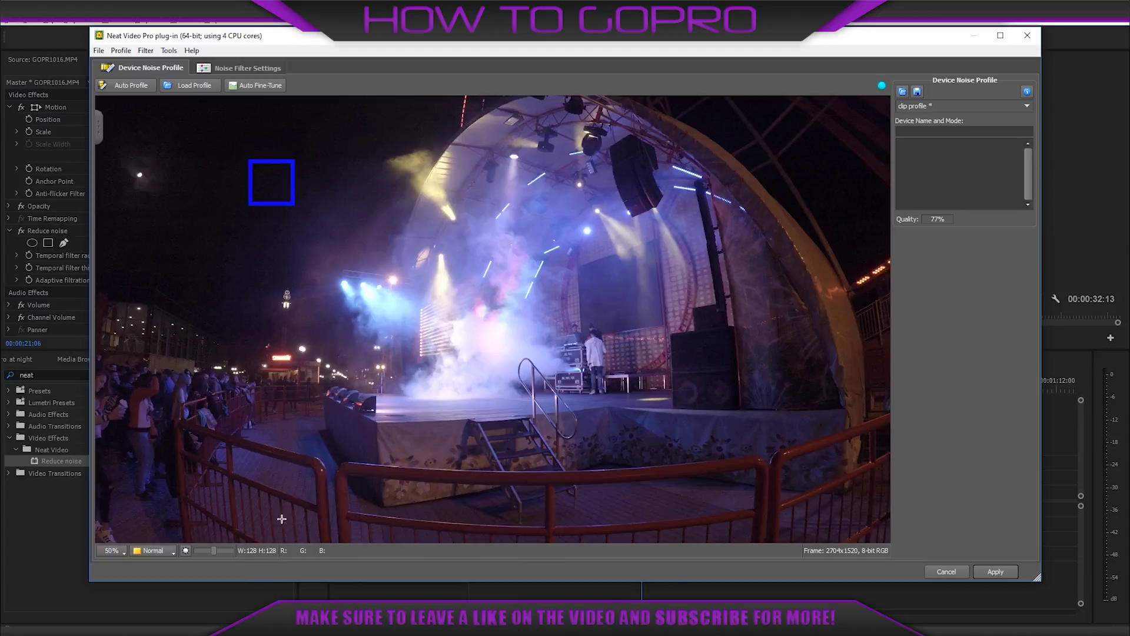
pyautogui.moveTo(250, 165); pyautogui.dragTo(303, 129)
pyautogui.moveTo(346, 174); pyautogui.dragTo(336, 152)
pyautogui.moveTo(303, 137)
pyautogui.mouseDown()
pyautogui.moveTo(323, 126)
pyautogui.moveTo(311, 129)
pyautogui.mouseUp()
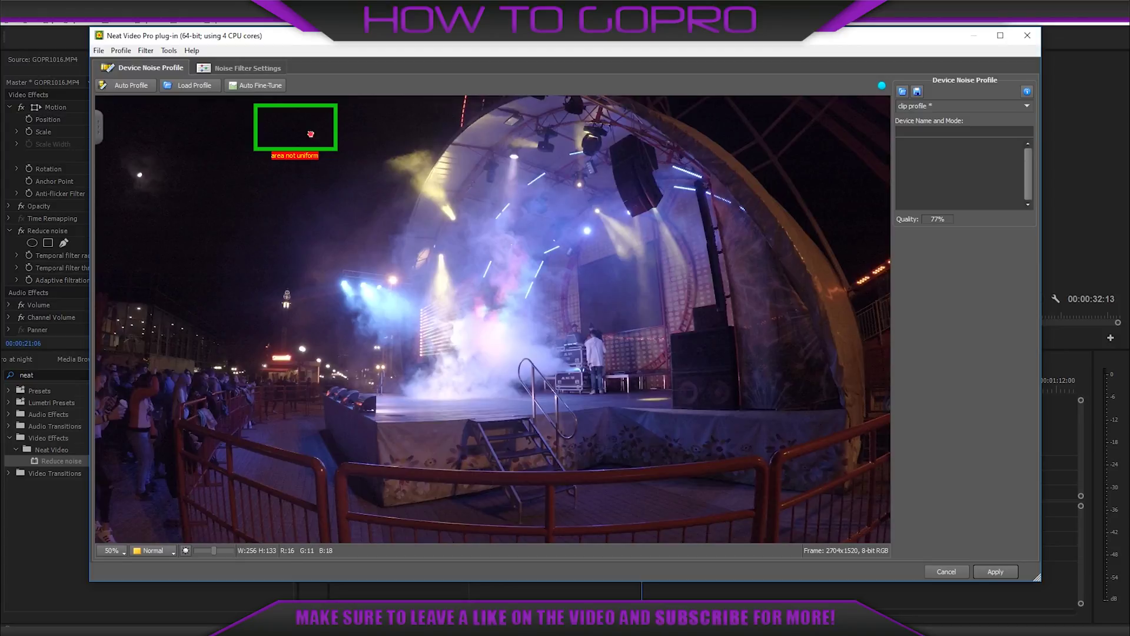
pyautogui.moveTo(308, 129); pyautogui.dragTo(259, 224)
pyautogui.click(249, 197)
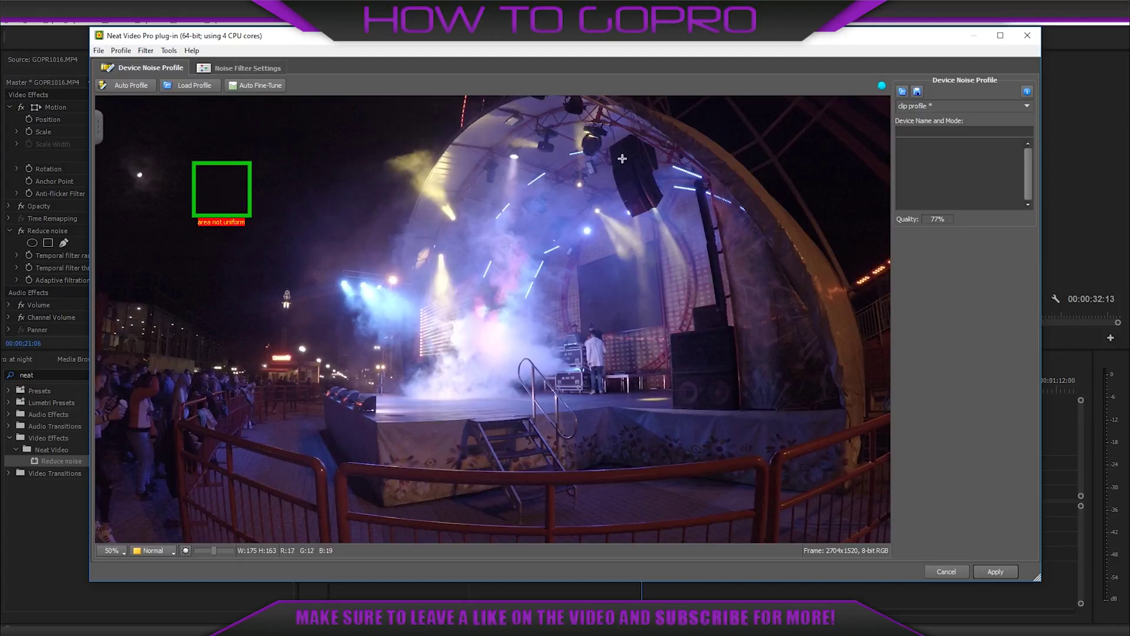
pyautogui.click(1027, 36)
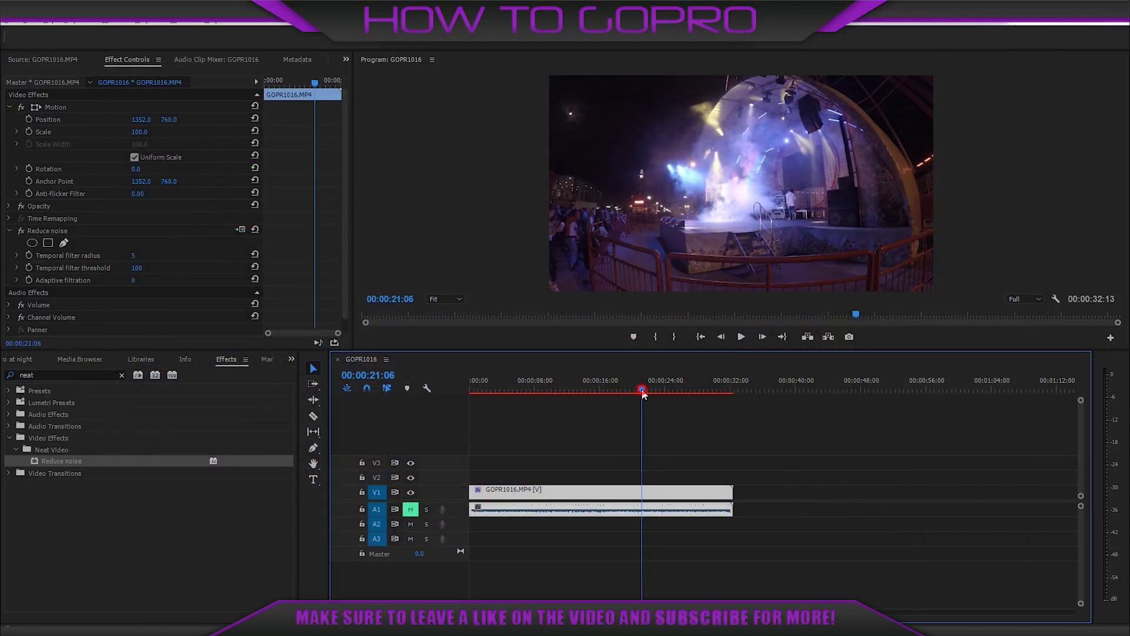
# - Re-profile on a frame near 26 seconds, enlarging the sky sample to reach 81% quality
pyautogui.moveTo(641, 390); pyautogui.dragTo(691, 391)
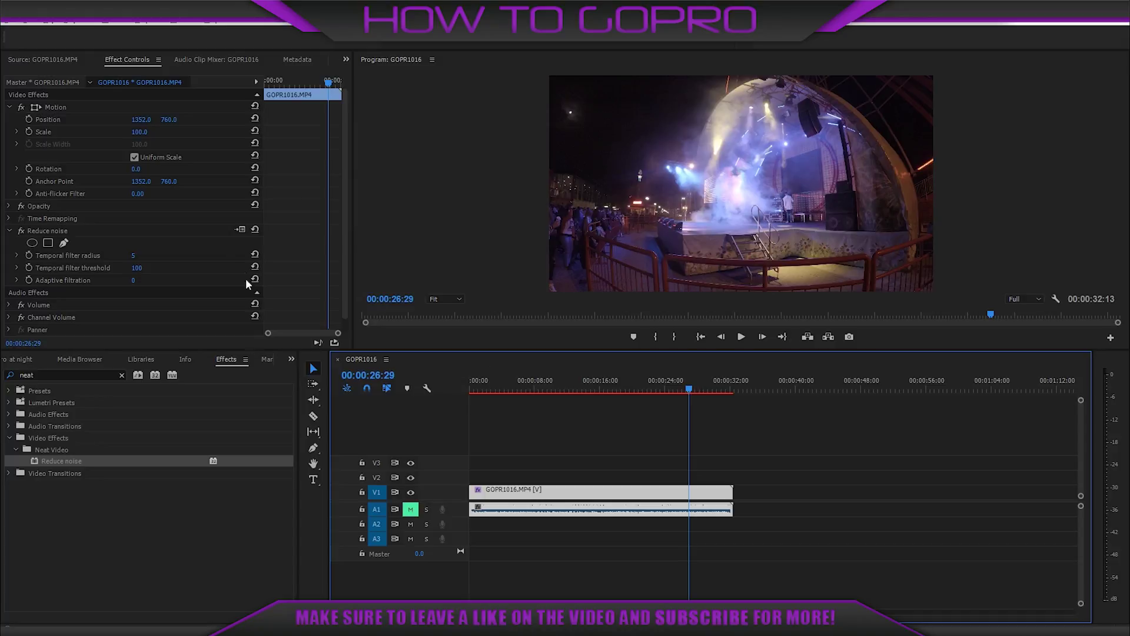
pyautogui.click(240, 229)
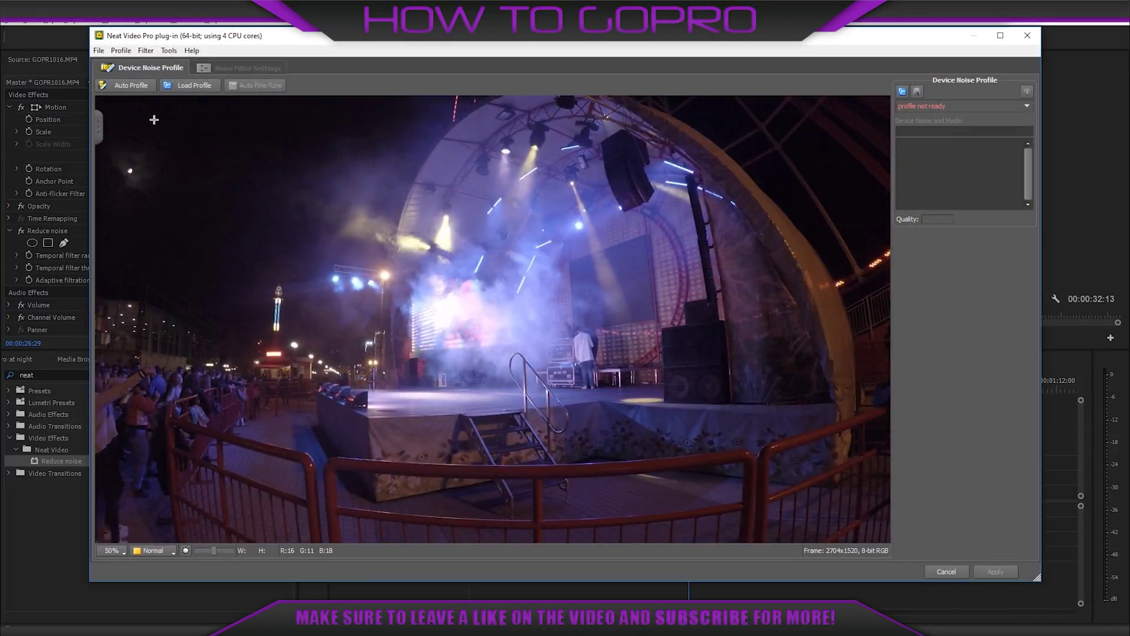
pyautogui.click(129, 87)
pyautogui.moveTo(224, 189); pyautogui.dragTo(188, 154)
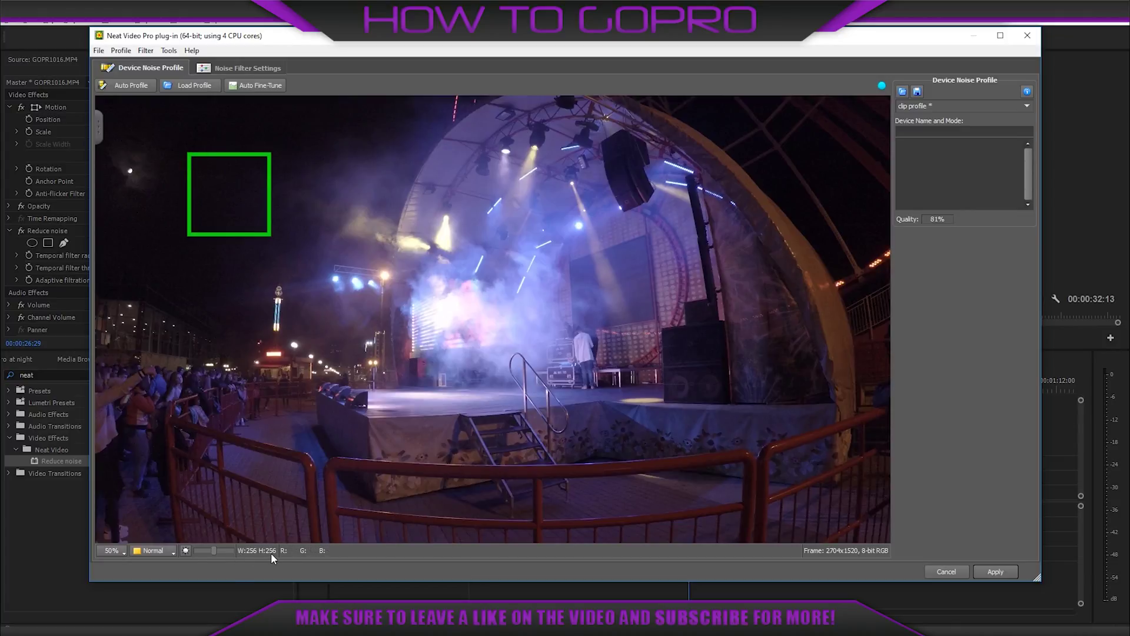
# - Compare Original and Filtered at Luminance 60%, Chrominance 100%, then apply the noise reduction
pyautogui.click(261, 69)
pyautogui.click(309, 203)
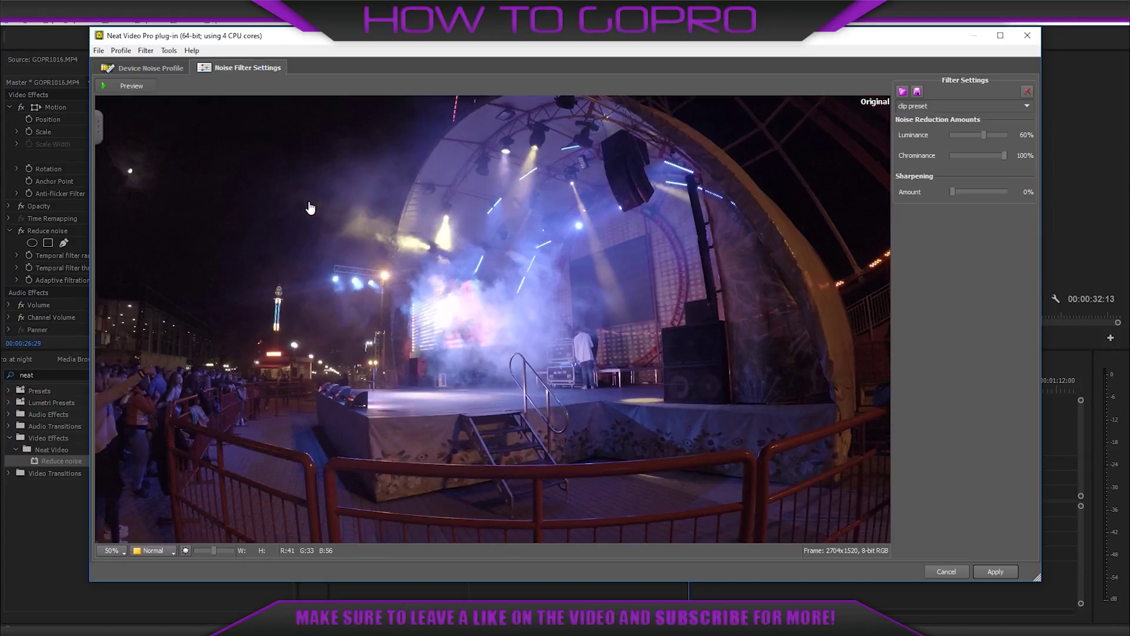
pyautogui.click(309, 203)
pyautogui.click(311, 207)
pyautogui.click(323, 213)
pyautogui.click(324, 218)
pyautogui.click(325, 218)
pyautogui.click(324, 218)
pyautogui.click(989, 569)
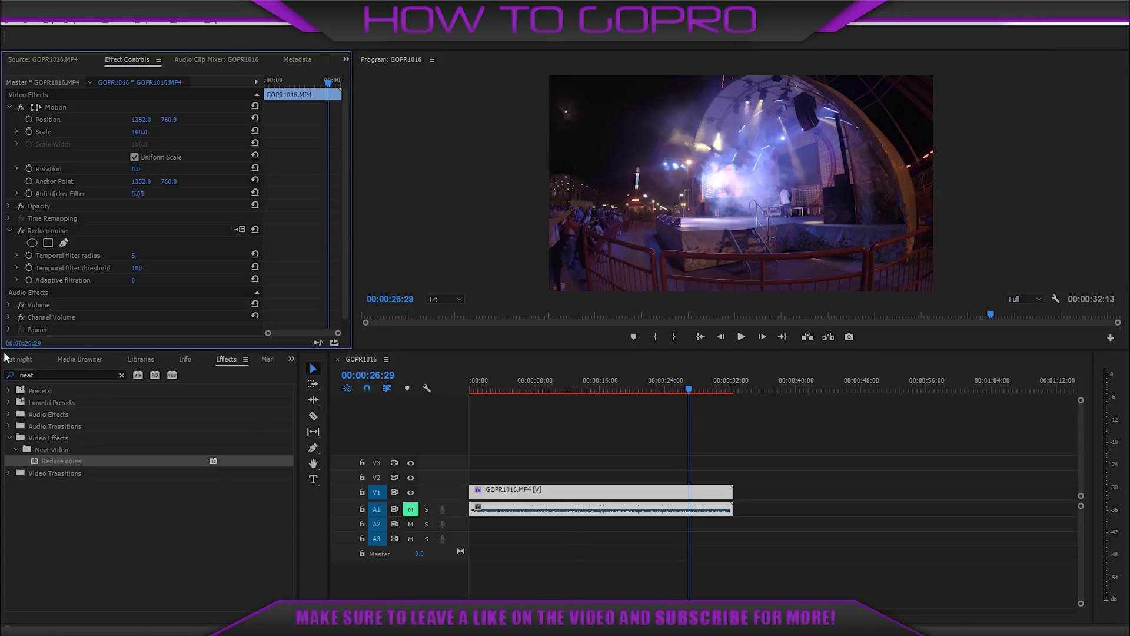
# - Show the Lumetri Color and Lumetri Scopes waveform panels
pyautogui.click(182, 19)
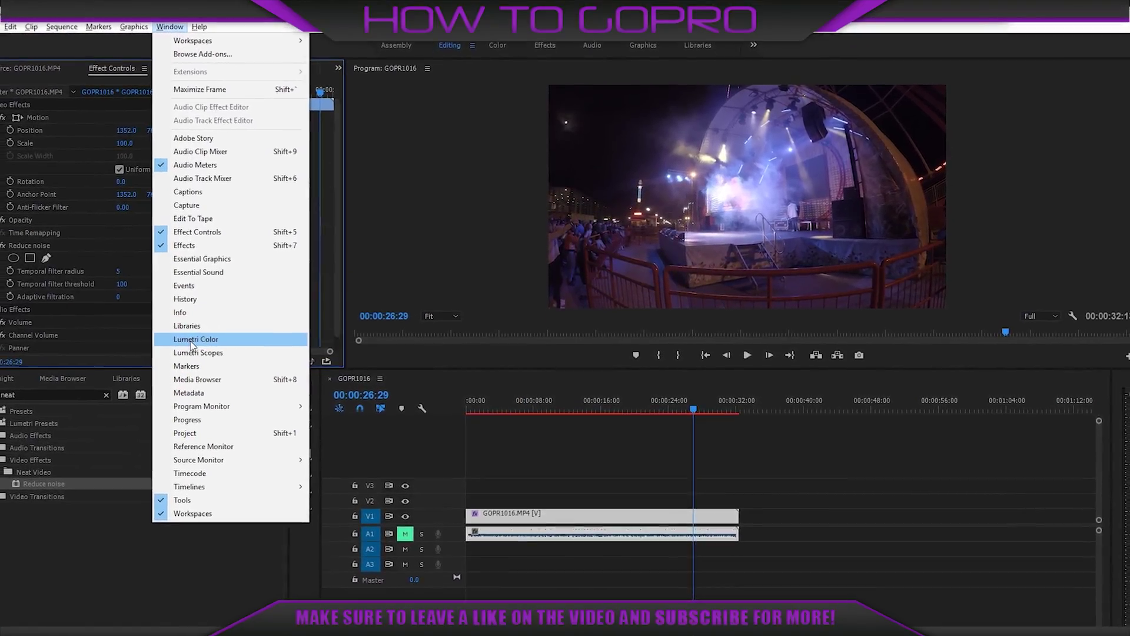
pyautogui.click(192, 341)
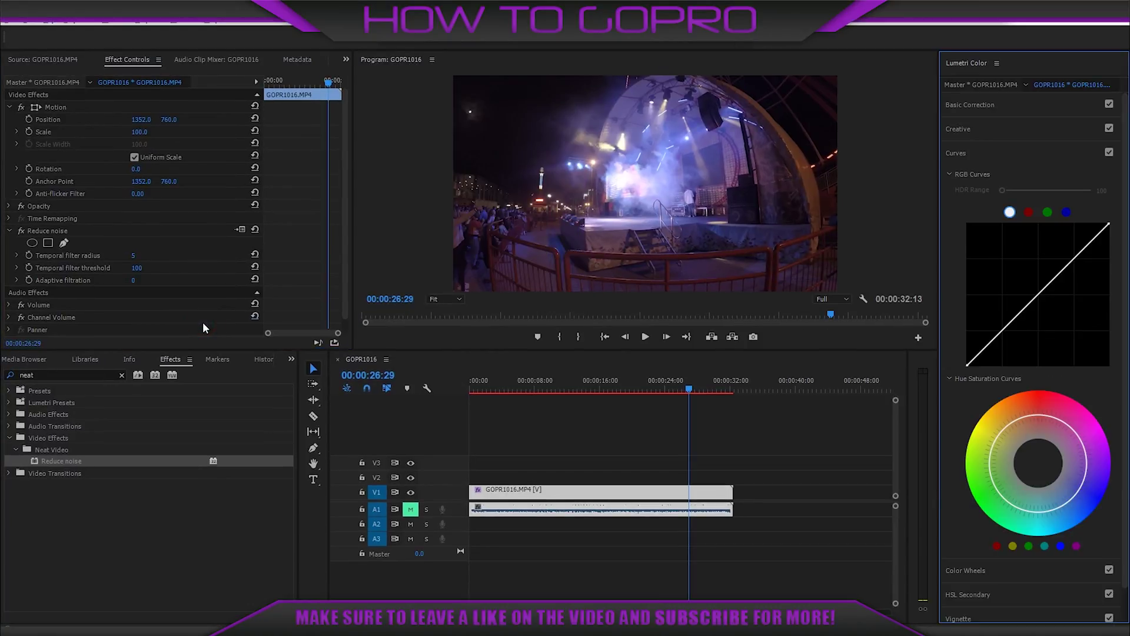
pyautogui.click(179, 27)
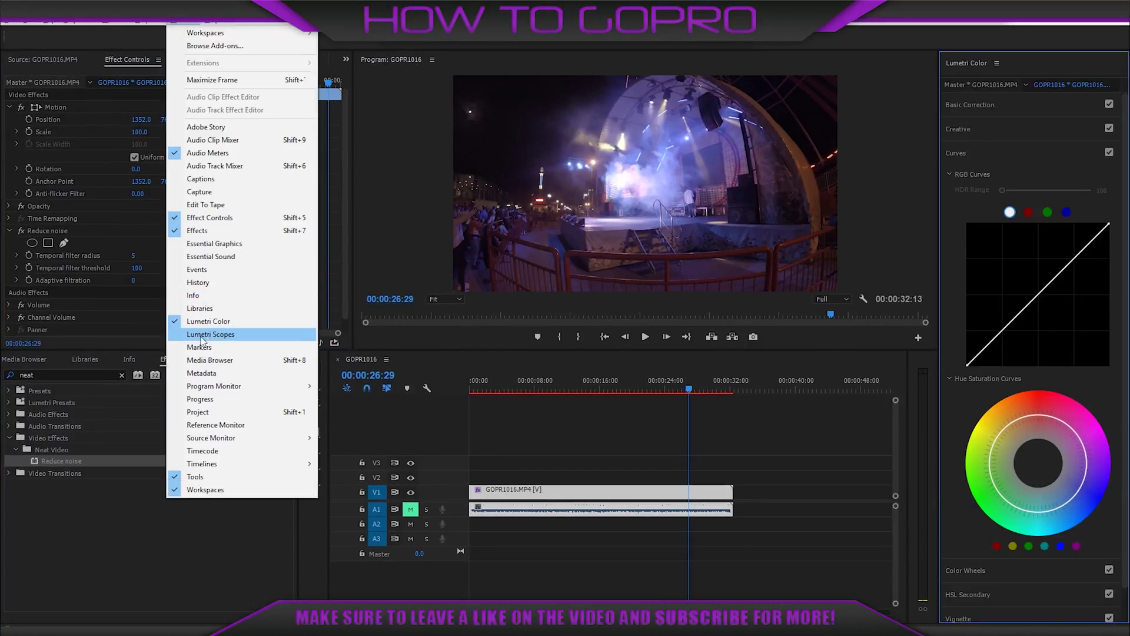
pyautogui.click(224, 340)
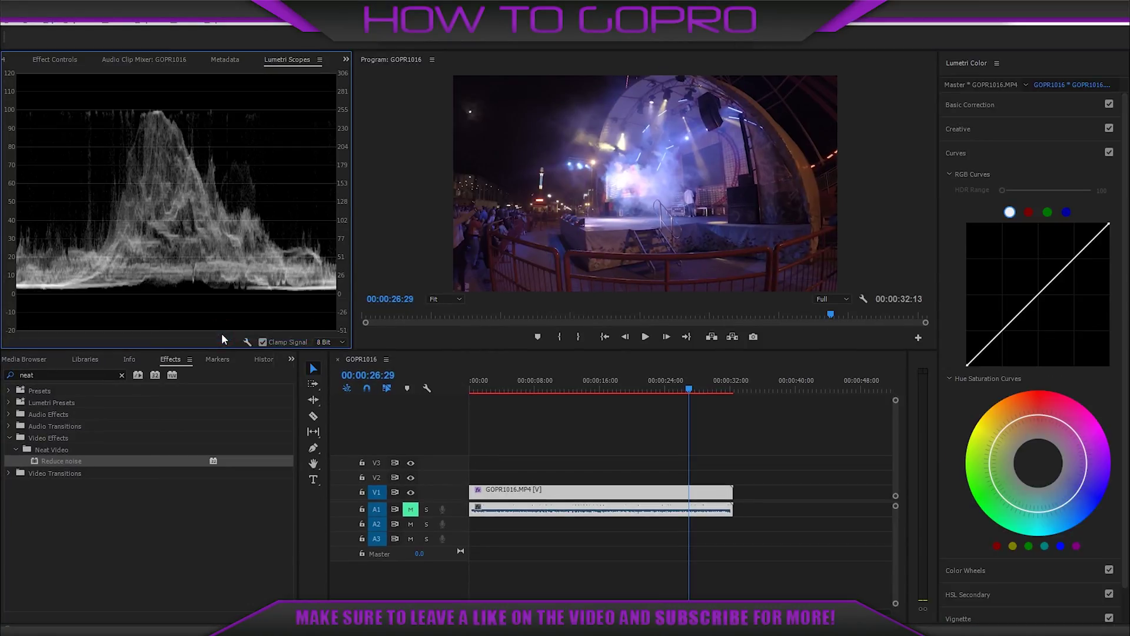
# - Create an Adjustment Layer and place it on V2 above the concert clip
pyautogui.click(48, 359)
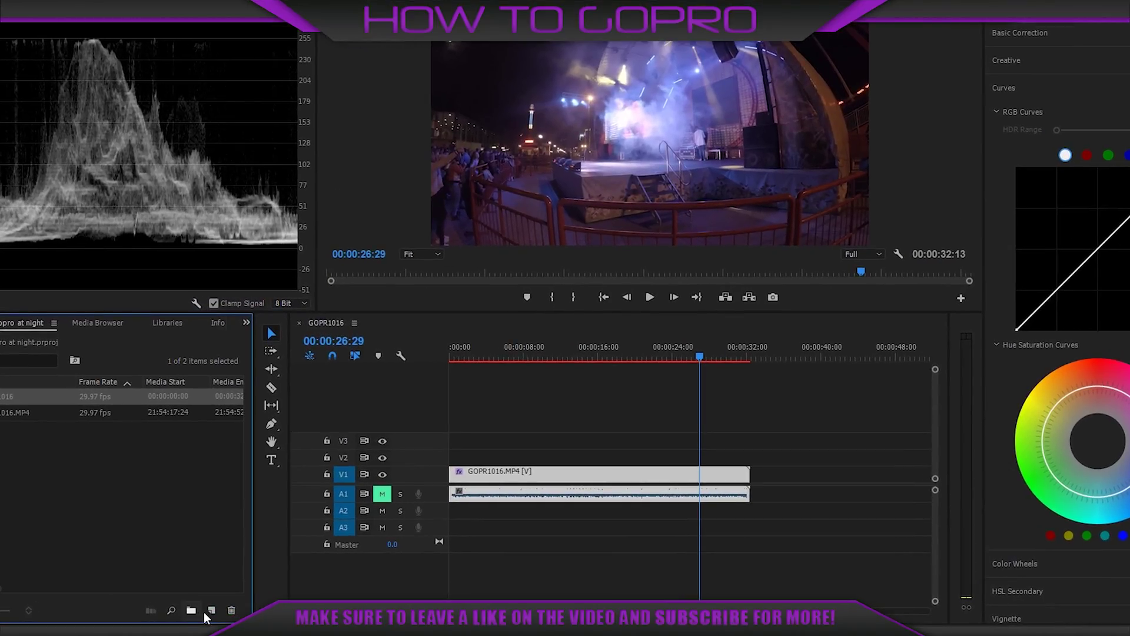
pyautogui.click(261, 611)
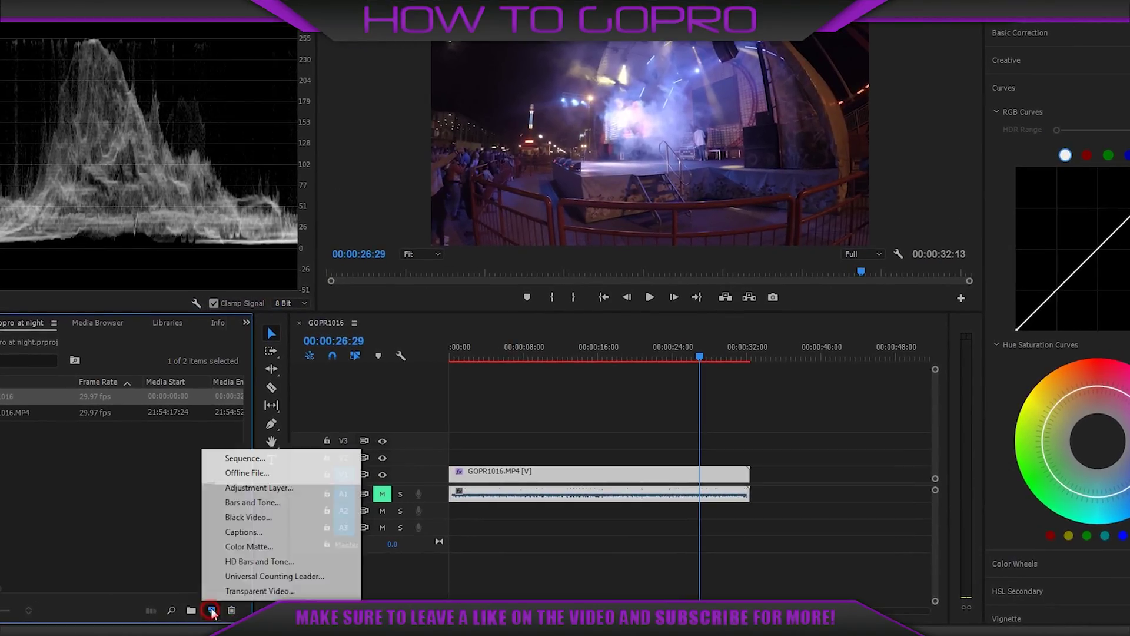
pyautogui.click(259, 487)
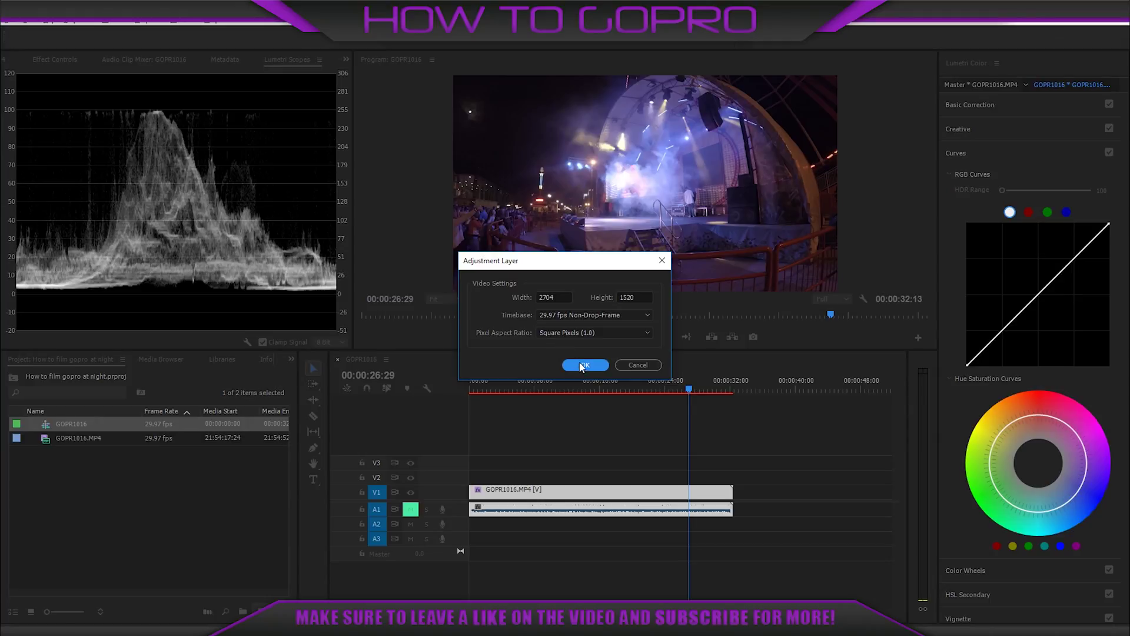
pyautogui.click(580, 335)
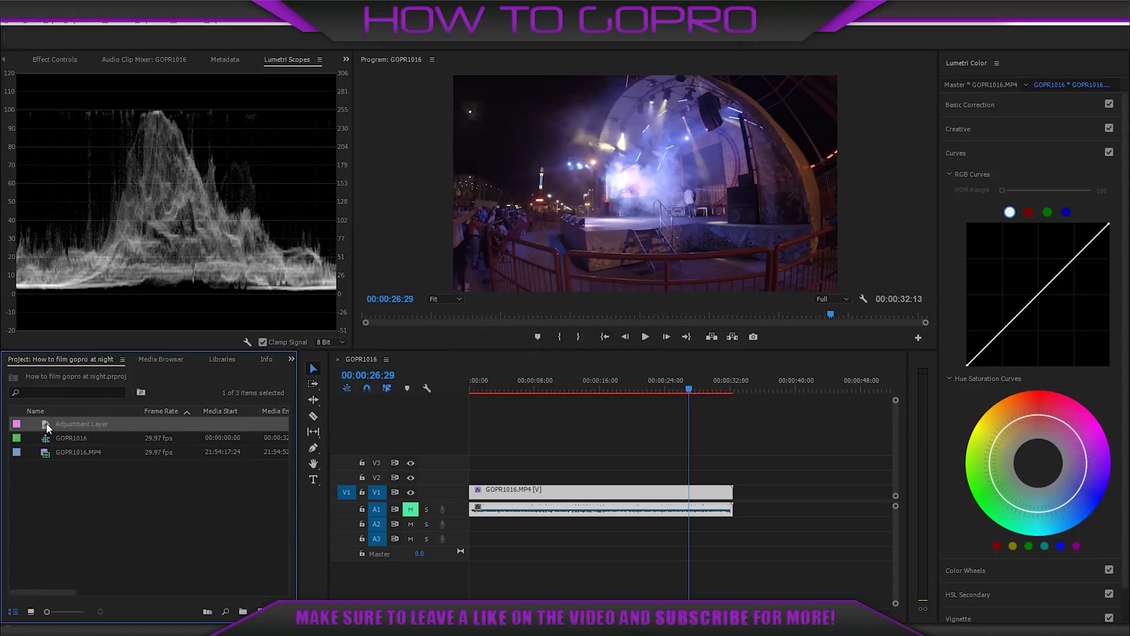
pyautogui.moveTo(46, 422); pyautogui.dragTo(470, 474)
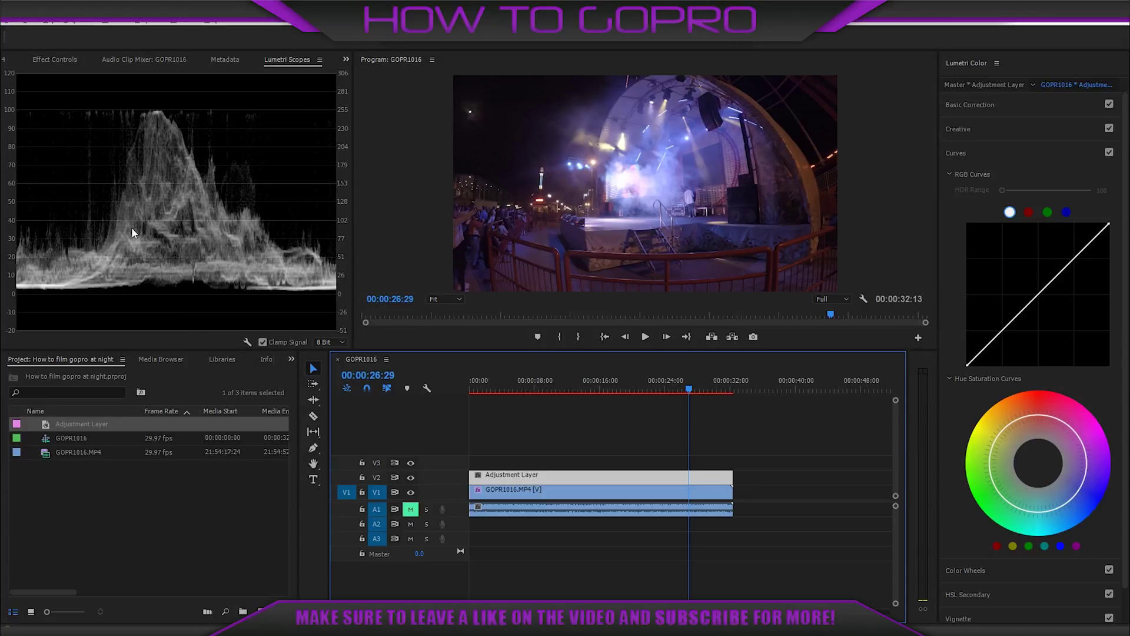
pyautogui.moveTo(123, 350); pyautogui.dragTo(127, 469)
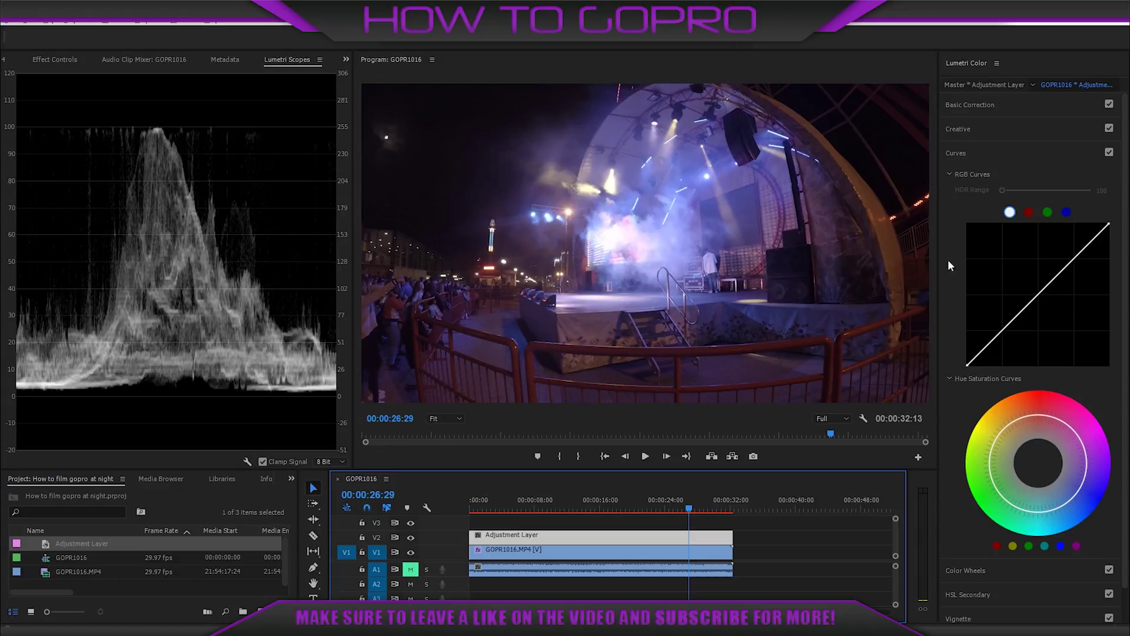
pyautogui.click(978, 105)
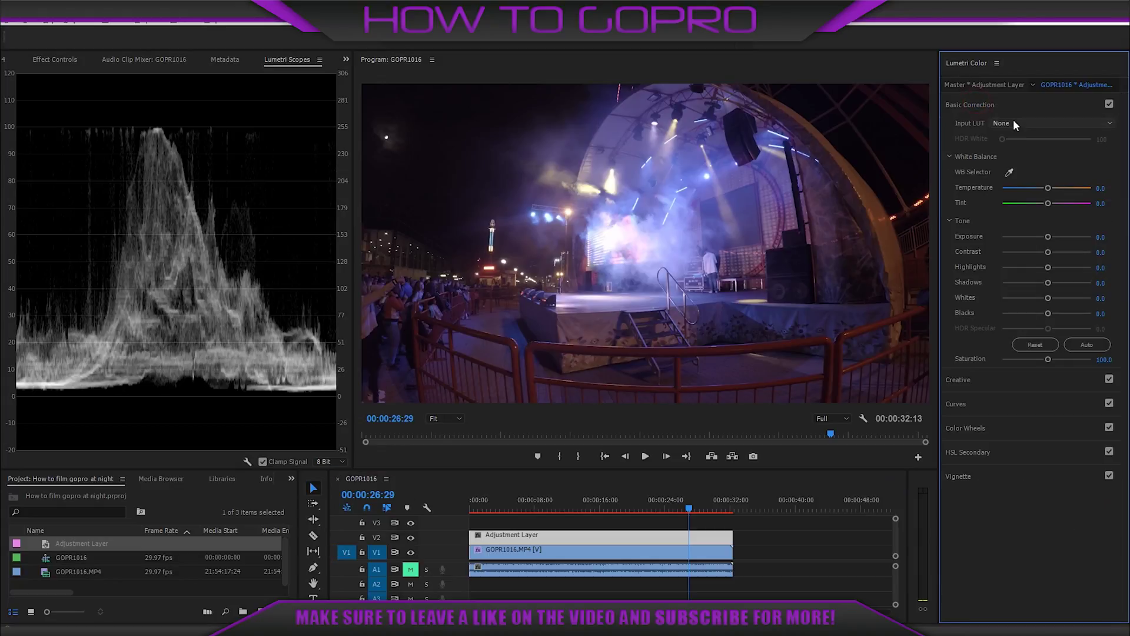
pyautogui.click(981, 380)
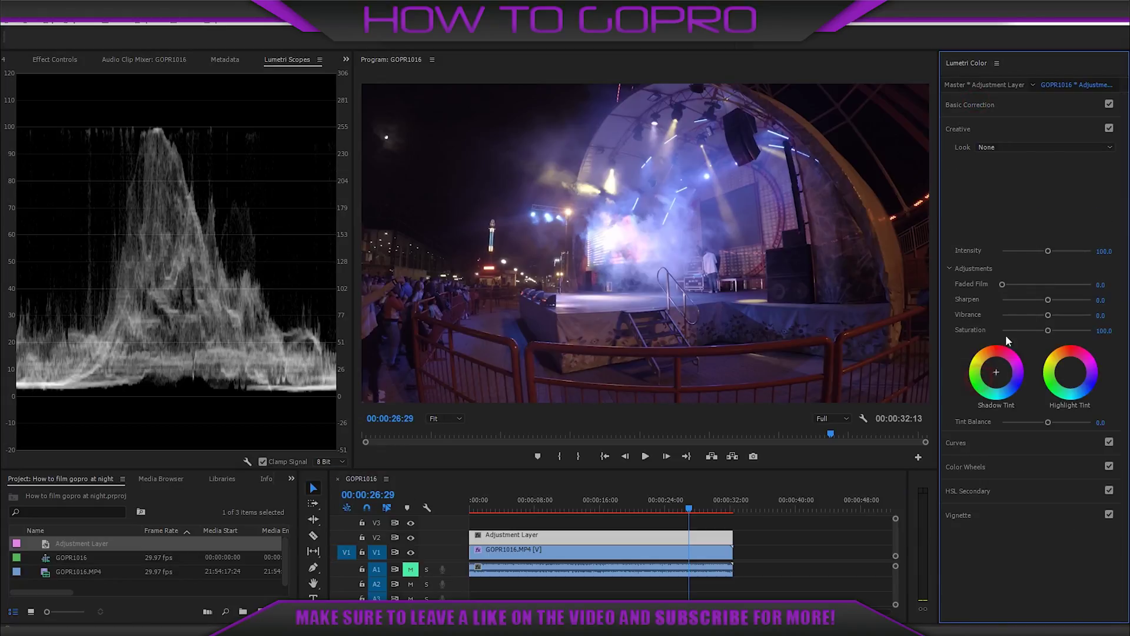
pyautogui.click(982, 447)
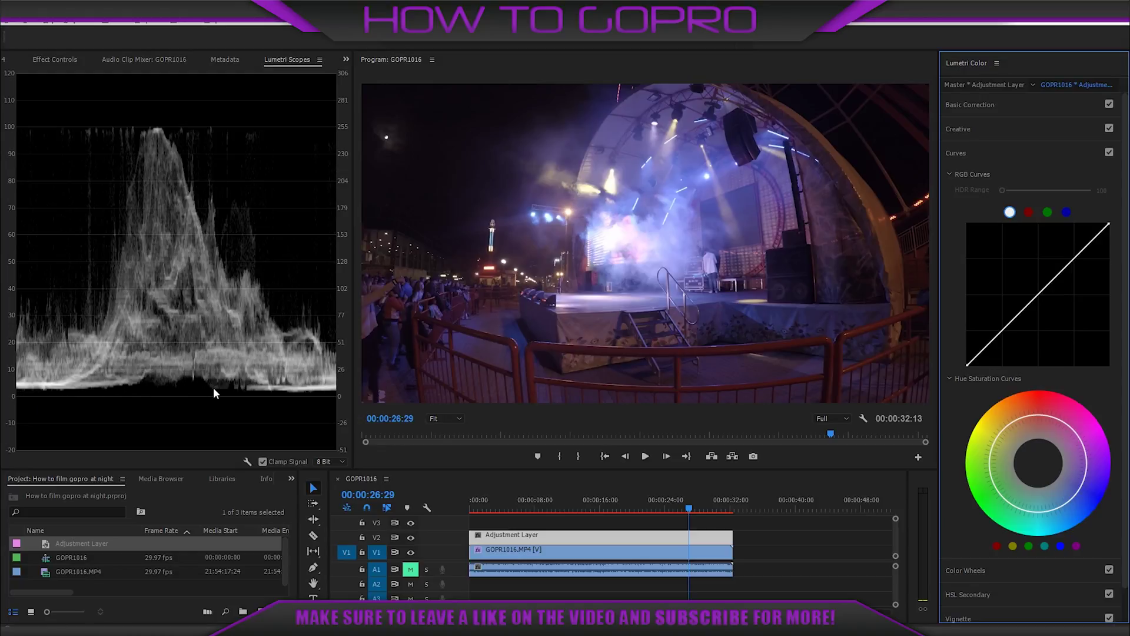
pyautogui.click(967, 367)
# - Pull the RGB curve's black point right and white point left, slightly bending the lower curve
pyautogui.moveTo(968, 367)
pyautogui.mouseDown()
pyautogui.moveTo(1034, 367)
pyautogui.moveTo(970, 372)
pyautogui.mouseUp()
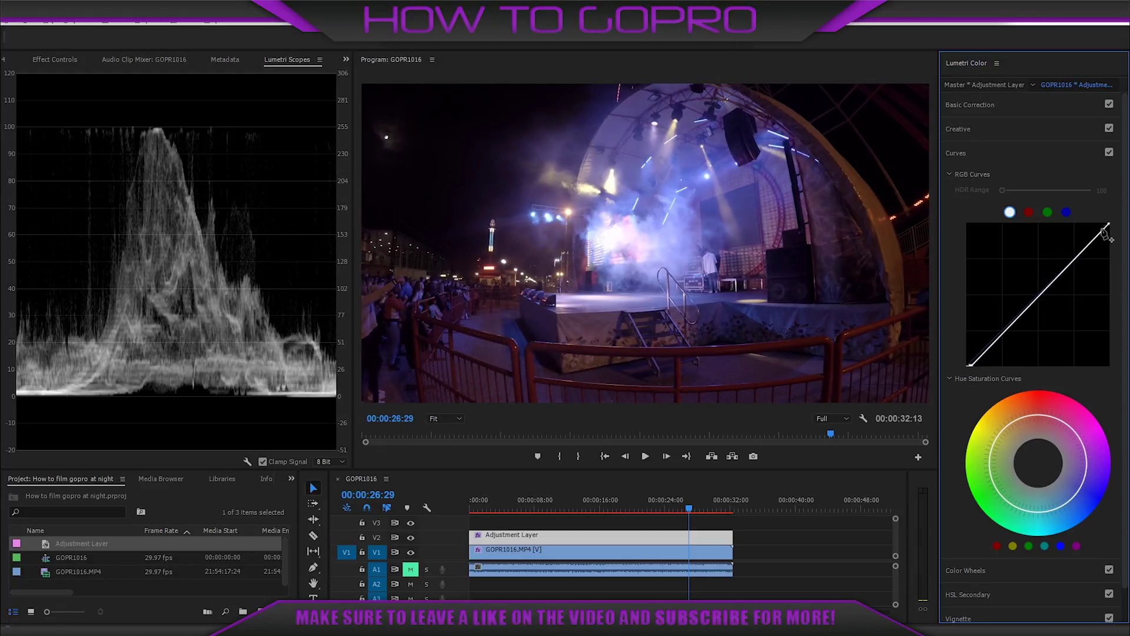
pyautogui.moveTo(1109, 227); pyautogui.dragTo(1085, 226)
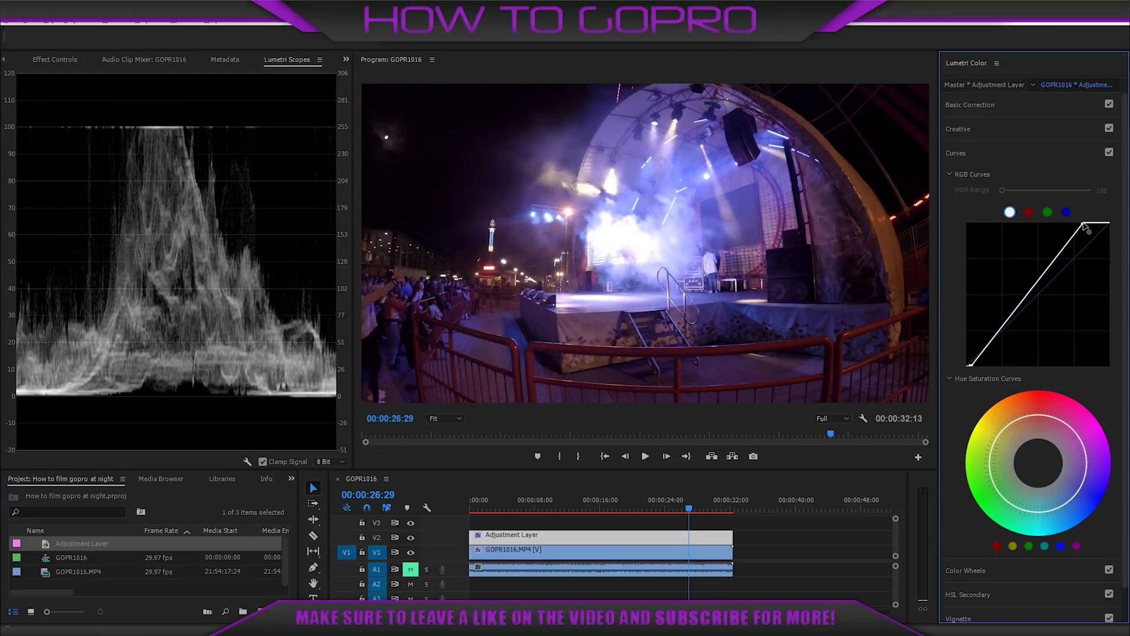
pyautogui.click(1004, 339)
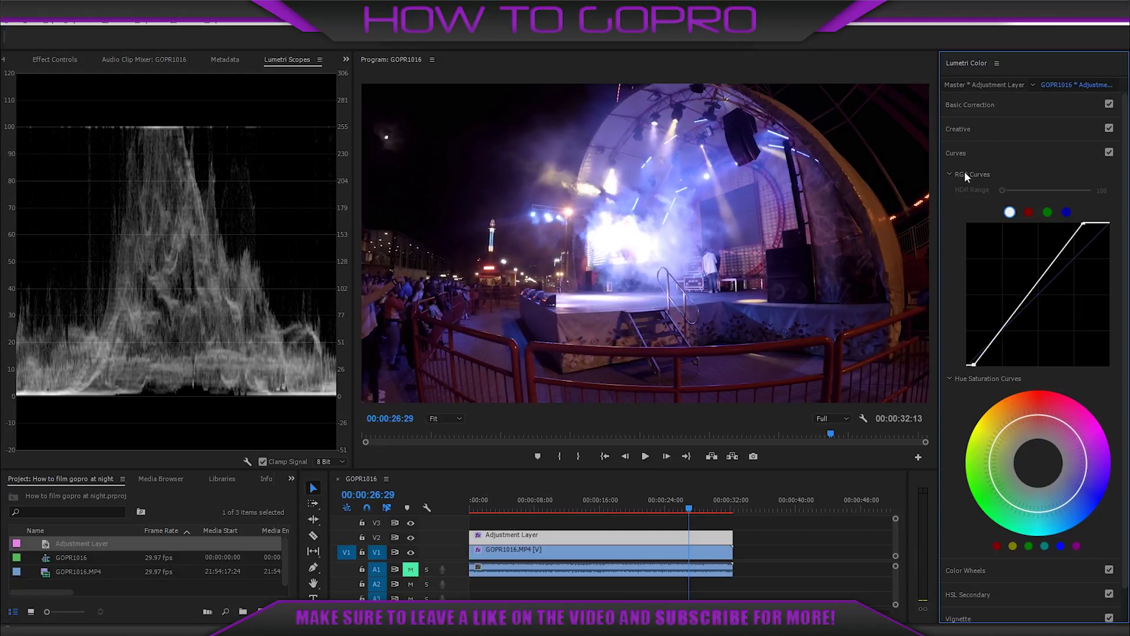
# - Set the Creative Sharpen amount to 15, then raise it to 40
pyautogui.click(971, 130)
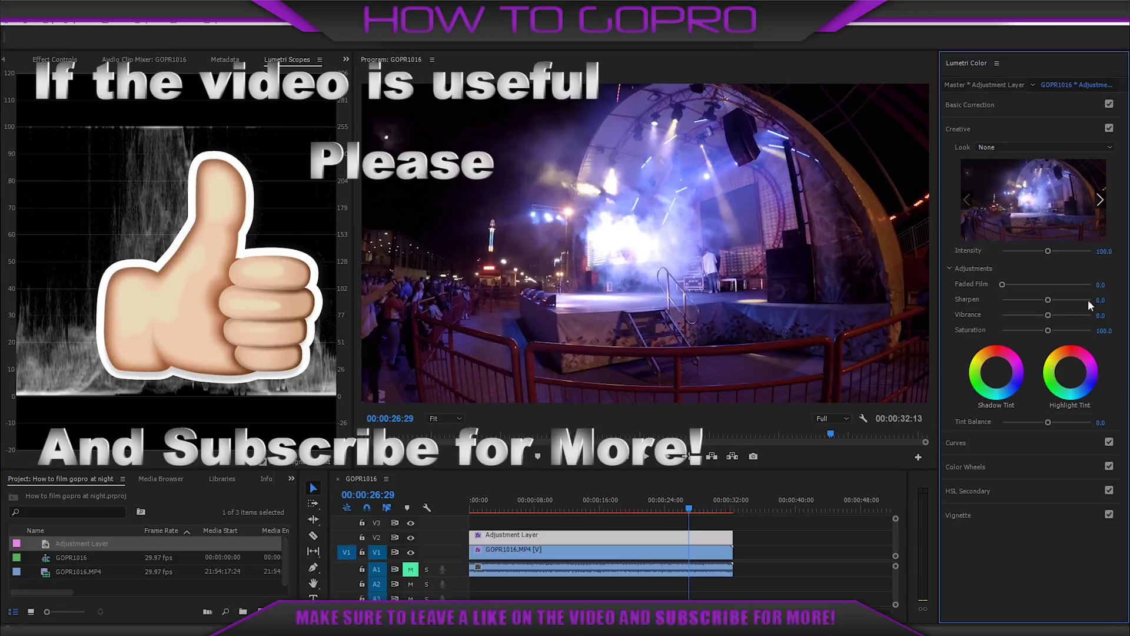
pyautogui.click(1112, 300)
pyautogui.press('Return')
pyautogui.click(1107, 300)
pyautogui.write('40')
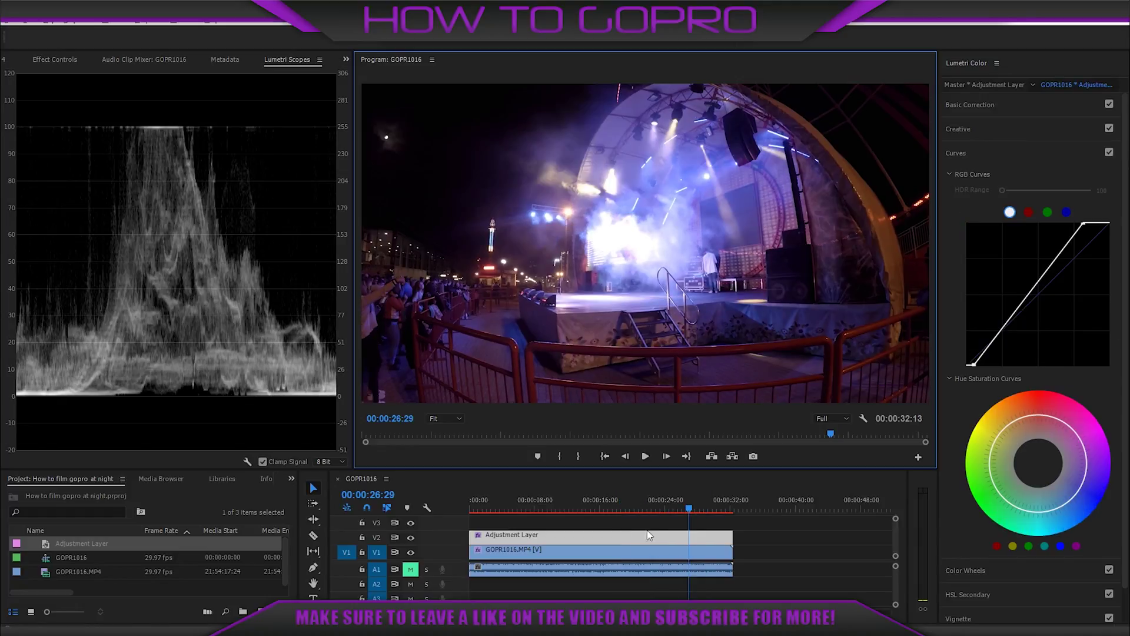
pyautogui.moveTo(650, 512); pyautogui.dragTo(622, 514)
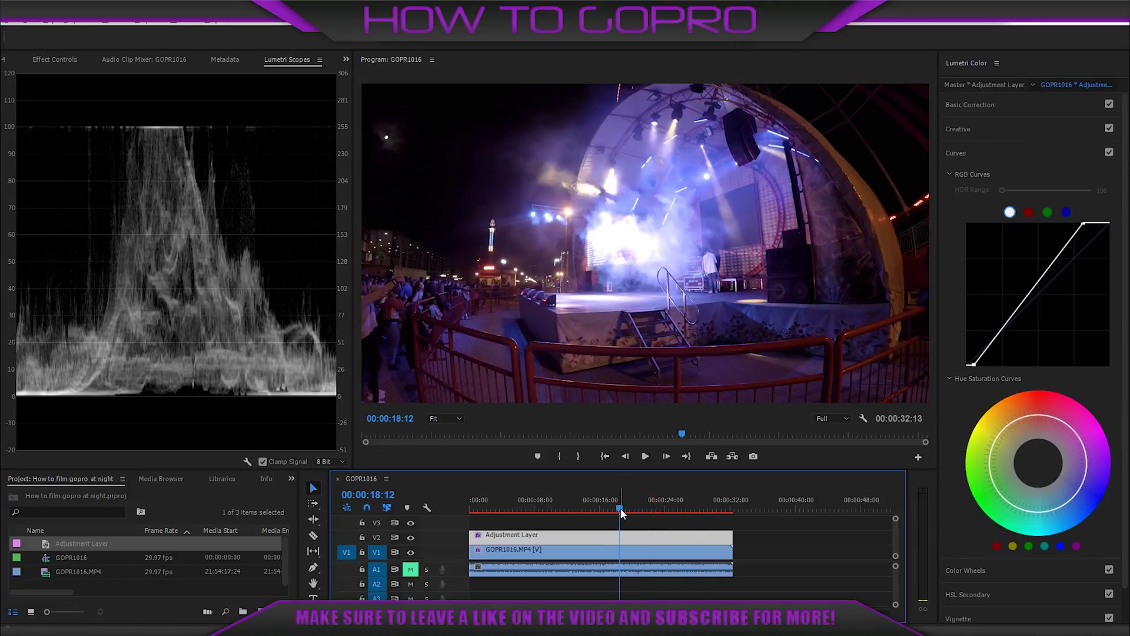
# - Mark in at 00:00:18:12 and out at 00:00:29:02, then render effects in to out
pyautogui.press('i')
pyautogui.click(710, 515)
pyautogui.press('o')
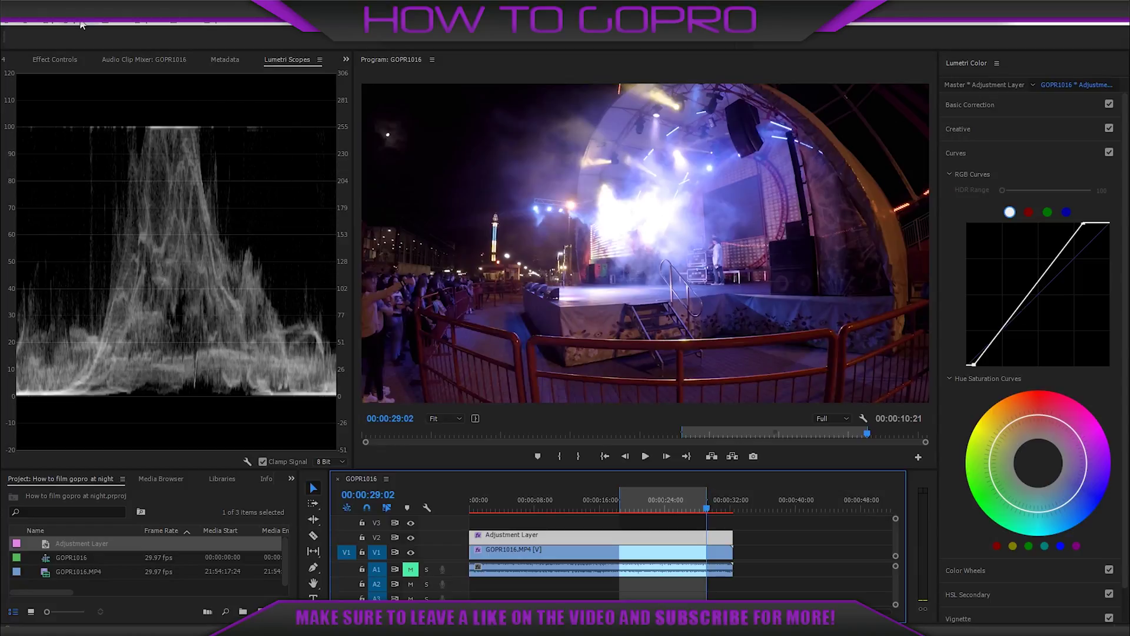
pyautogui.click(77, 23)
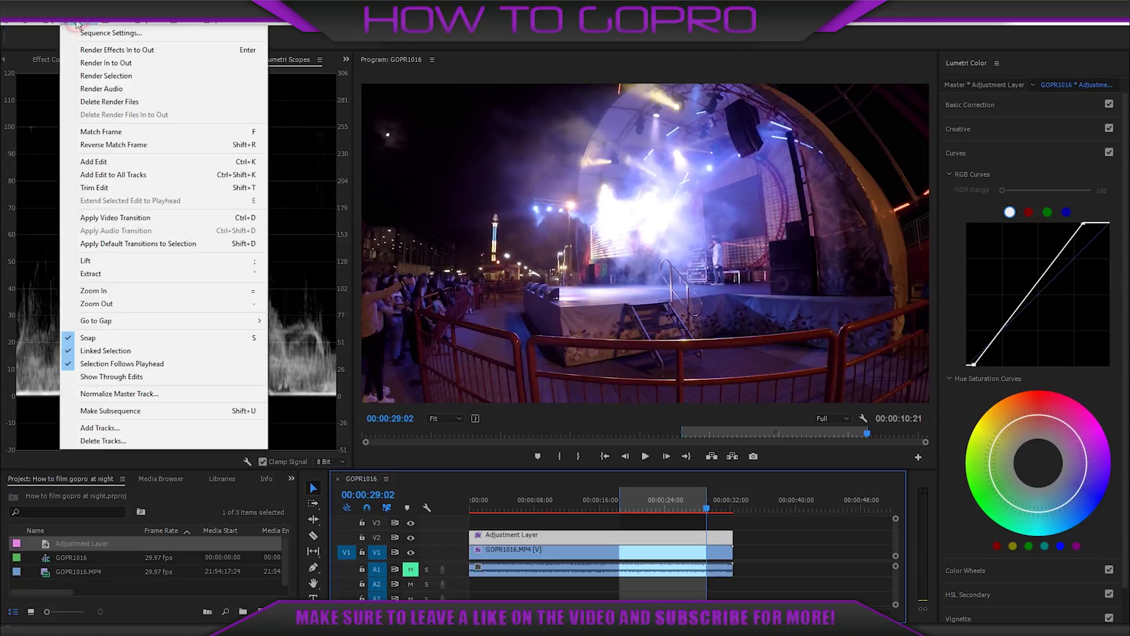
pyautogui.click(219, 51)
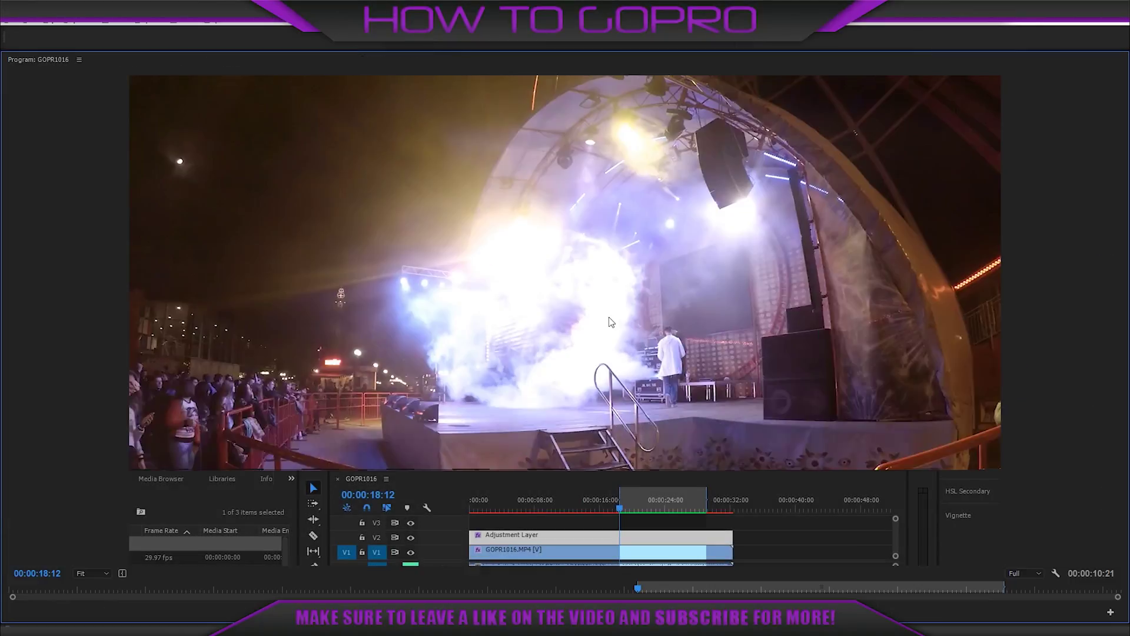